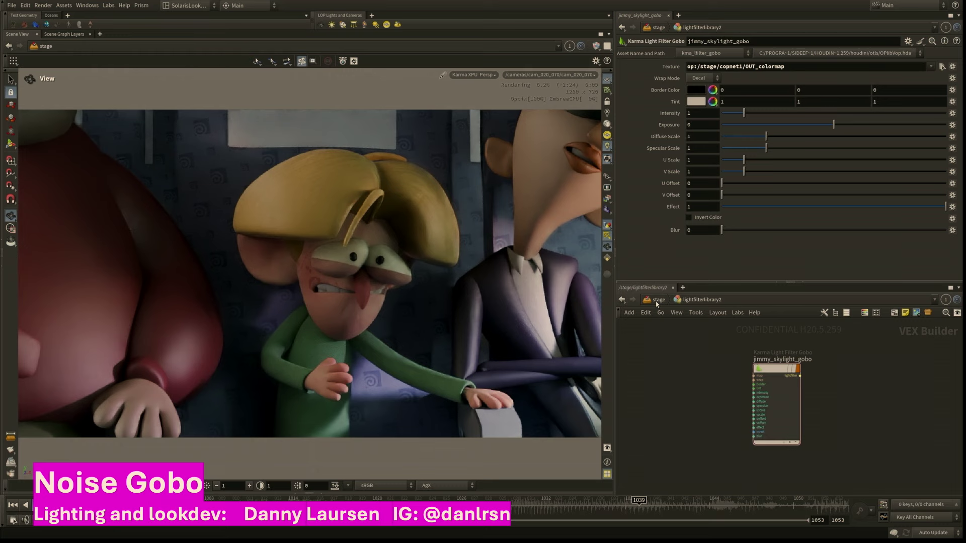
Step: Return to the stage, examine the jimmy_skylight light's properties and open the copnet1 network
{"action": "left_click", "coordinate": [656, 301]}
{"action": "middle_click_drag", "start_coordinate": [737, 408], "coordinate": [725, 407]}
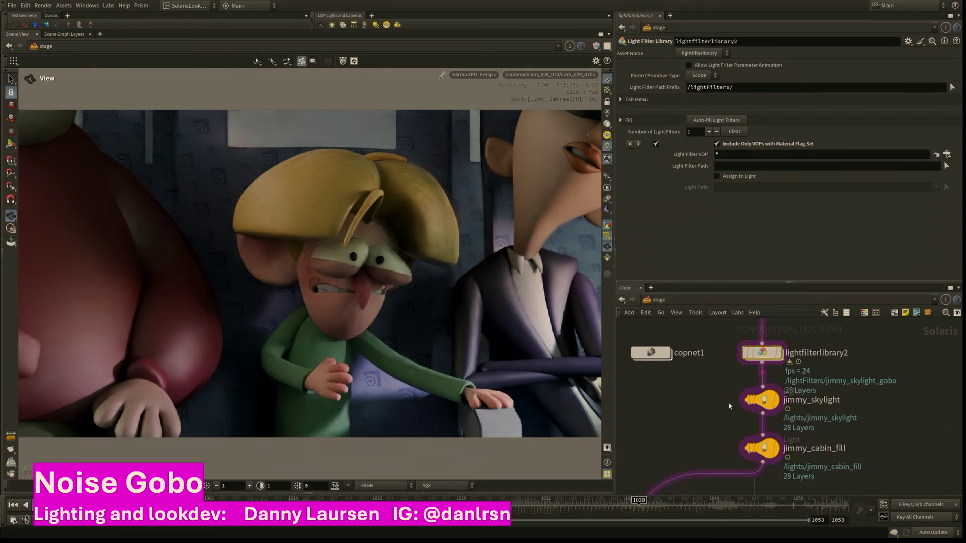
{"action": "left_click", "coordinate": [765, 404]}
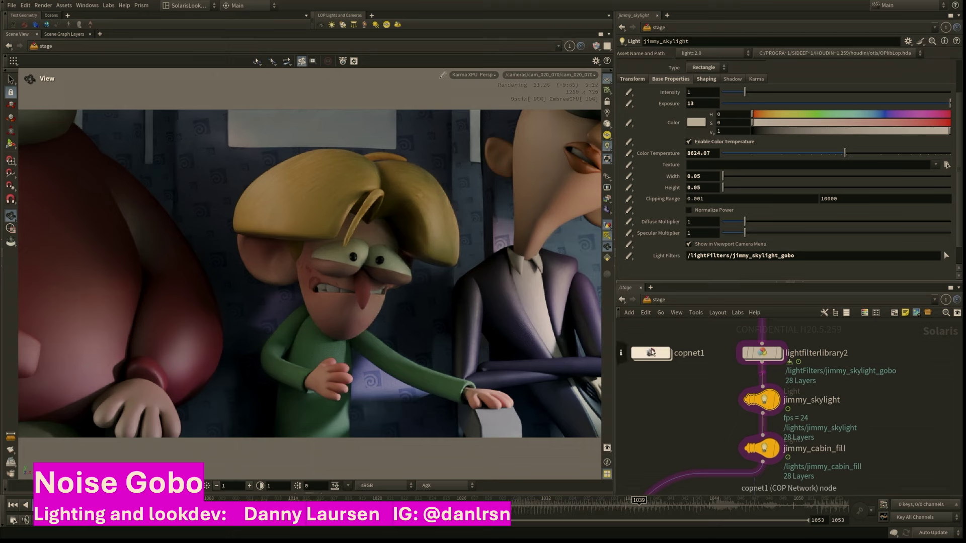
{"action": "double_click", "coordinate": [656, 353]}
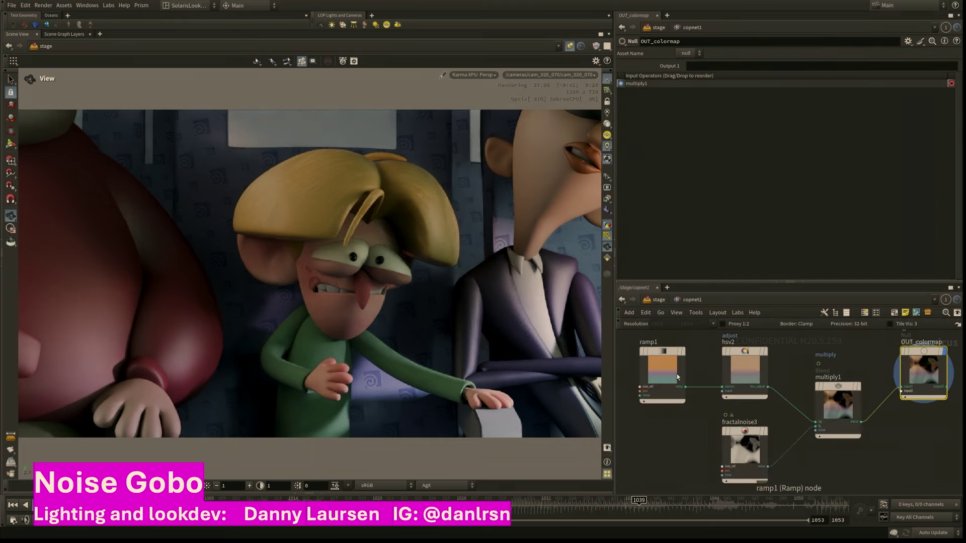
Step: At frame 1020, set the fractalnoise3 time offset to 4.9 and reduce its element size
{"action": "mouse_move", "coordinate": [745, 434]}
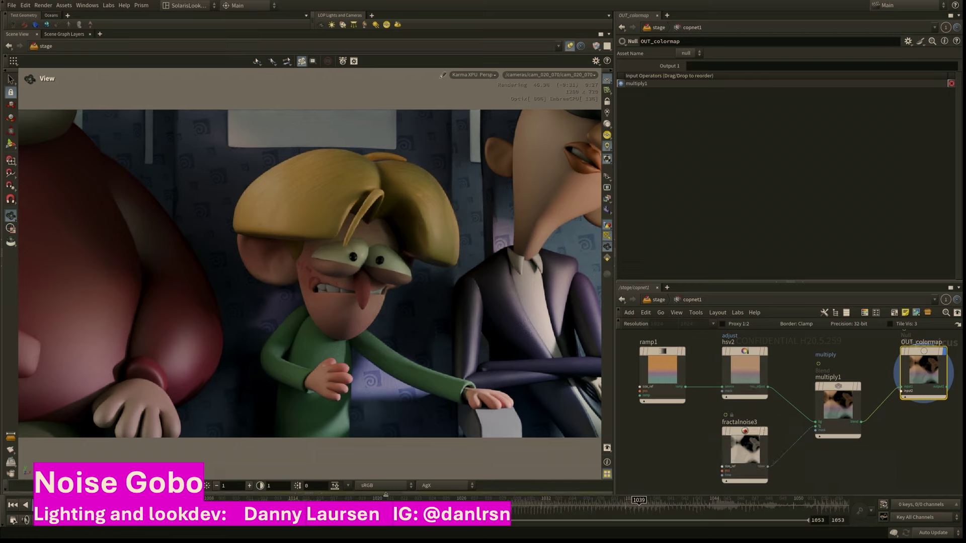
{"action": "left_click", "coordinate": [372, 504]}
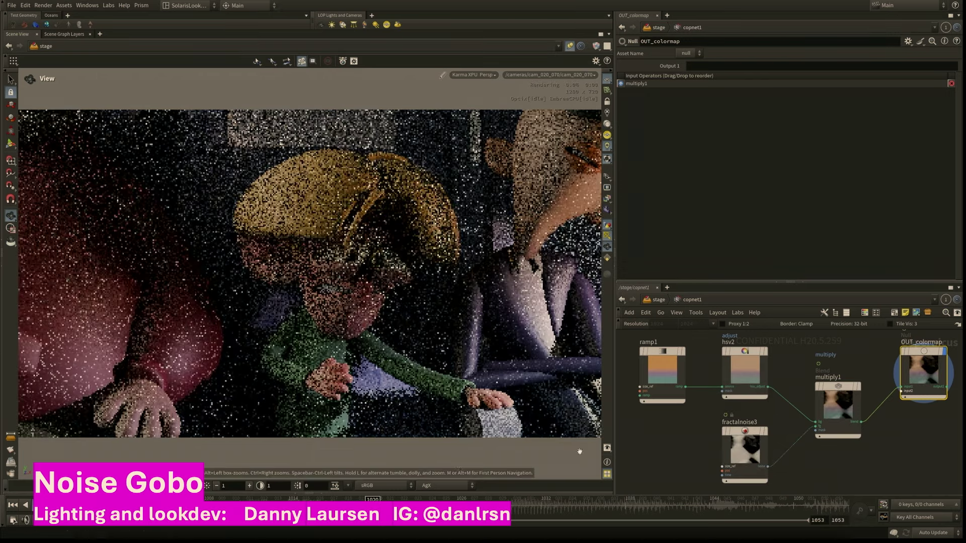
{"action": "left_click", "coordinate": [744, 443]}
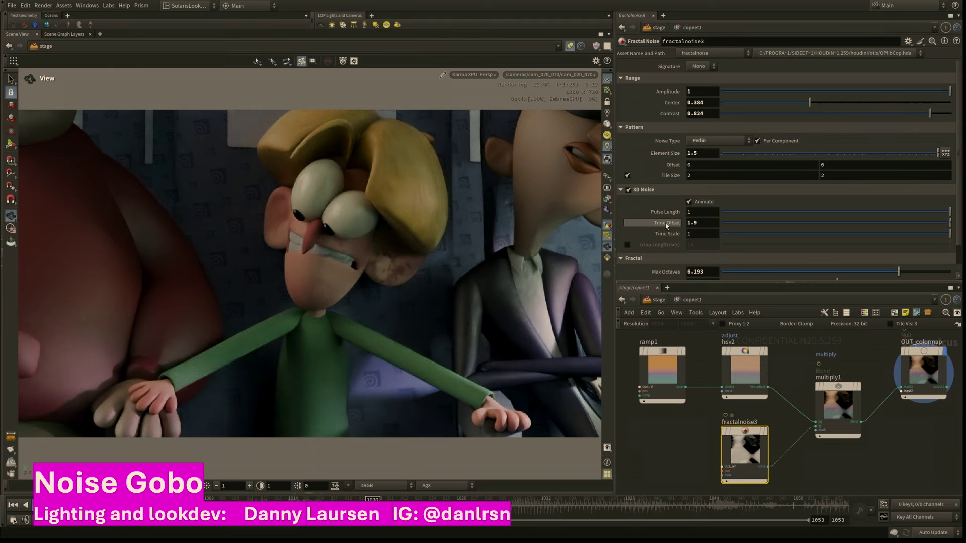
{"action": "middle_click_drag", "start_coordinate": [665, 223], "coordinate": [665, 214]}
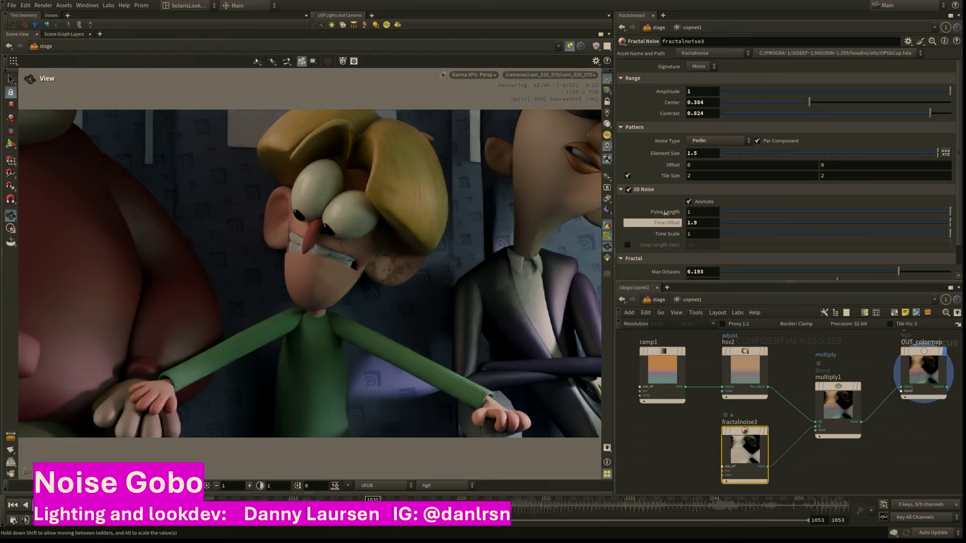
{"action": "left_click_drag", "start_coordinate": [676, 205], "coordinate": [666, 226]}
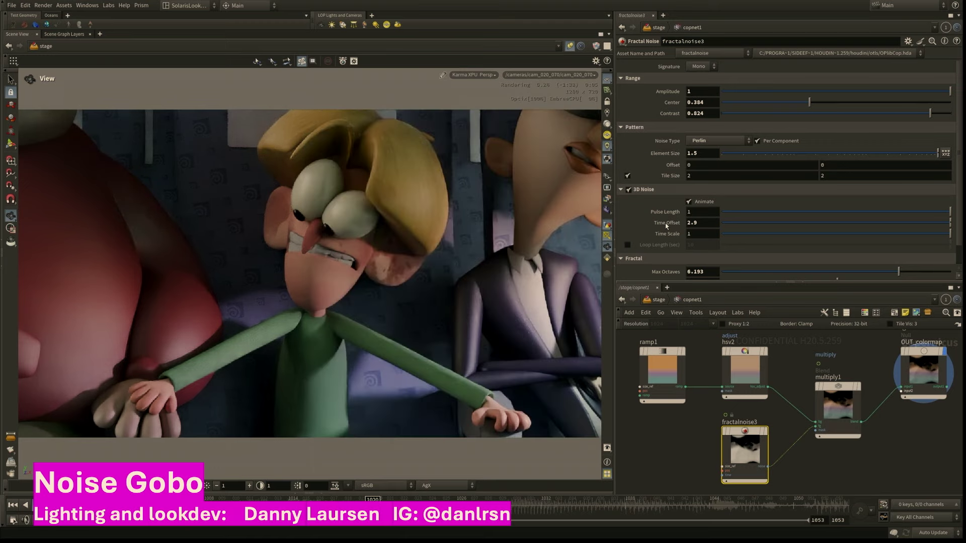
{"action": "left_click", "coordinate": [665, 223]}
{"action": "left_click_drag", "start_coordinate": [677, 210], "coordinate": [666, 226]}
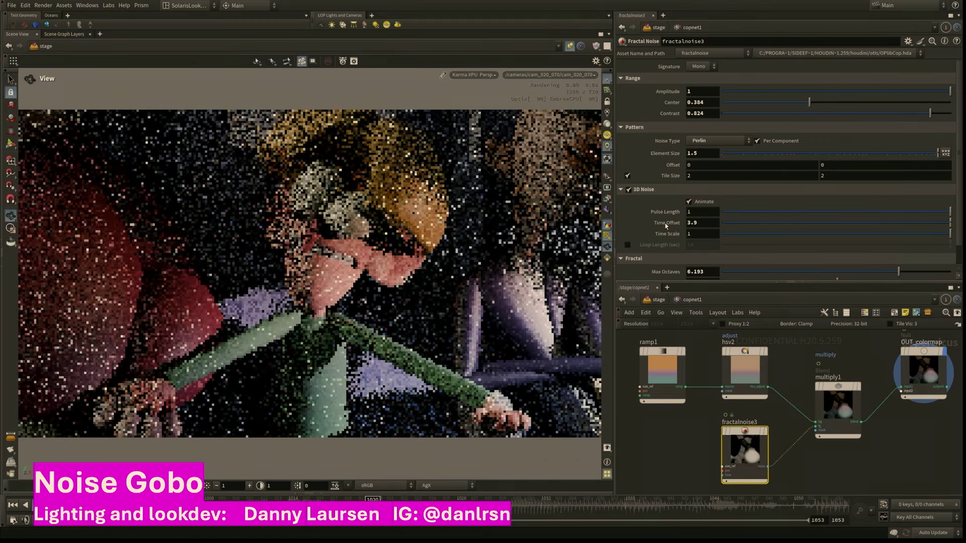
{"action": "mouse_move", "coordinate": [665, 224]}
{"action": "left_mouse_down"}
{"action": "mouse_move", "coordinate": [664, 211]}
{"action": "mouse_move", "coordinate": [666, 225]}
{"action": "left_mouse_up"}
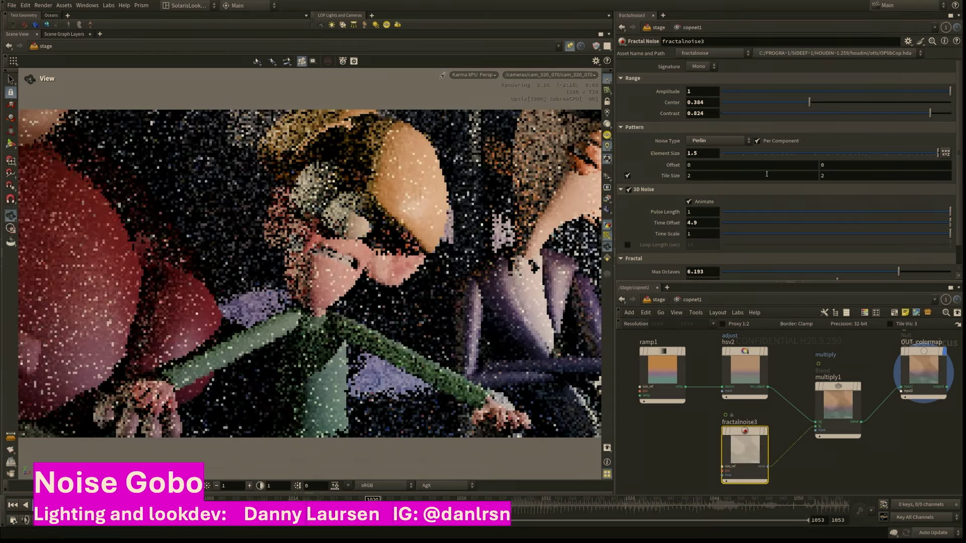
{"action": "left_click_drag", "start_coordinate": [937, 153], "coordinate": [870, 157]}
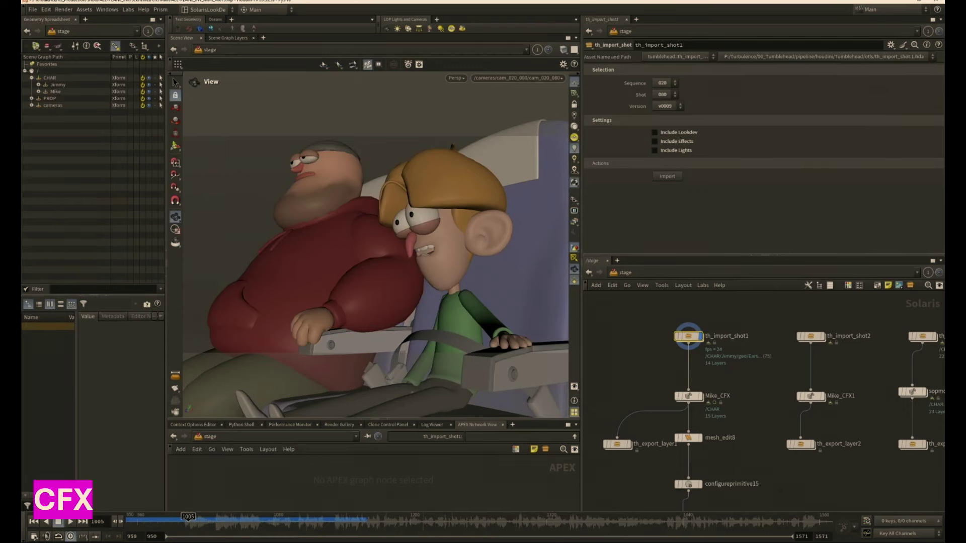
Step: Play back the th_import_shot1 animation and examine the seated characters up close around frames 1160 to 1165
{"action": "key", "text": "Up"}
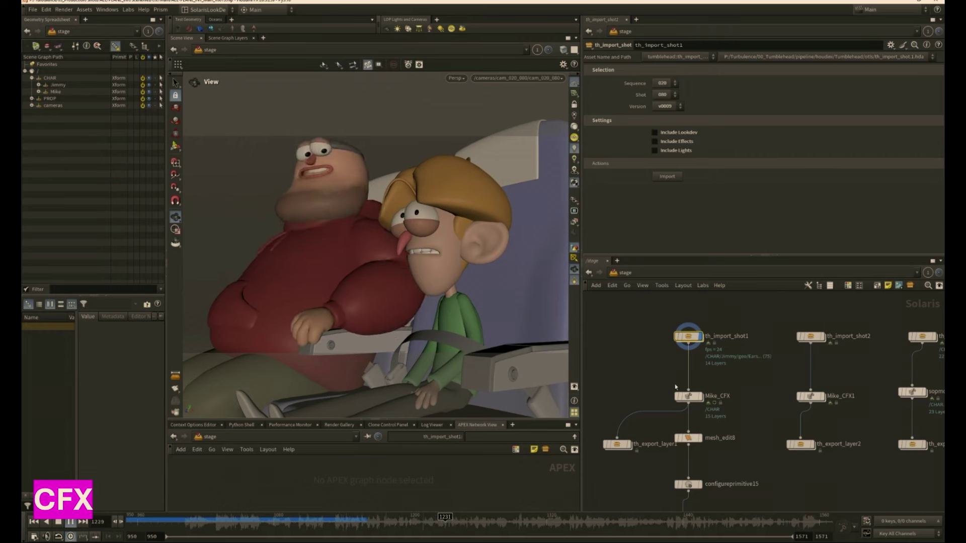
{"action": "left_click_drag", "start_coordinate": [346, 526], "coordinate": [364, 523]}
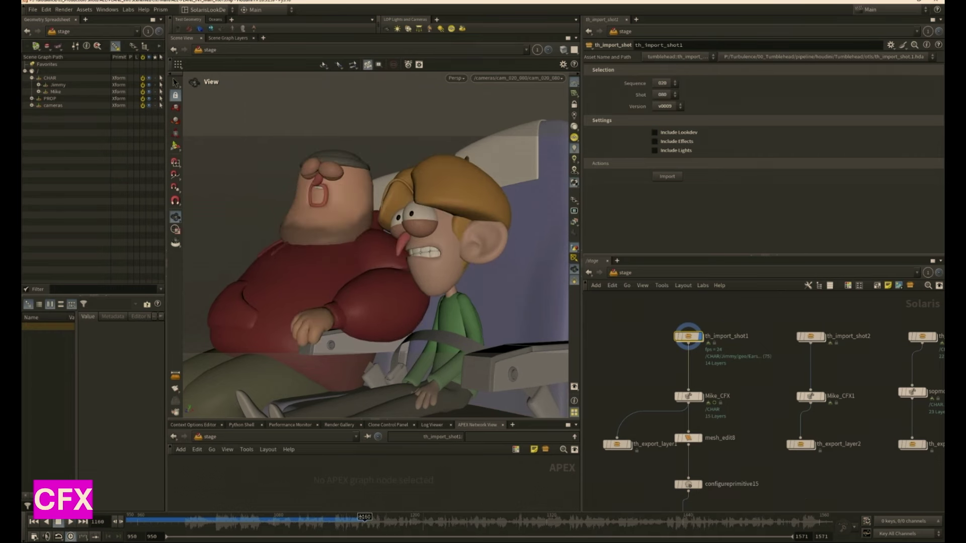
{"action": "mouse_move", "coordinate": [338, 239]}
{"action": "right_mouse_down"}
{"action": "mouse_move", "coordinate": [393, 242]}
{"action": "mouse_move", "coordinate": [355, 246]}
{"action": "right_mouse_up"}
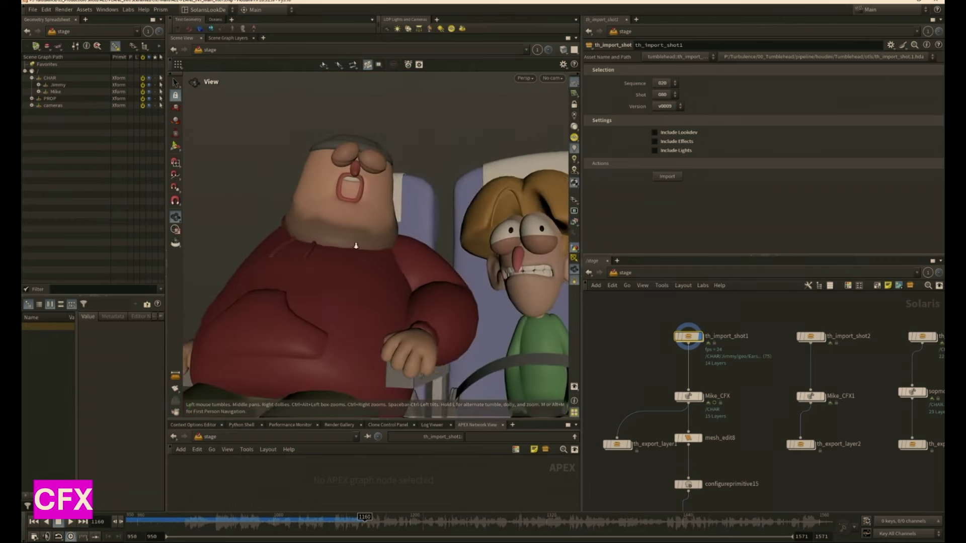
{"action": "left_click_drag", "start_coordinate": [355, 246], "coordinate": [383, 236]}
{"action": "mouse_move", "coordinate": [373, 518]}
{"action": "left_mouse_down"}
{"action": "mouse_move", "coordinate": [353, 518]}
{"action": "mouse_move", "coordinate": [370, 517]}
{"action": "left_mouse_up"}
Step: Display the Mike_CFX node, review it at frame 971 and open its inner vellum network
{"action": "left_click_drag", "start_coordinate": [649, 371], "coordinate": [753, 418]}
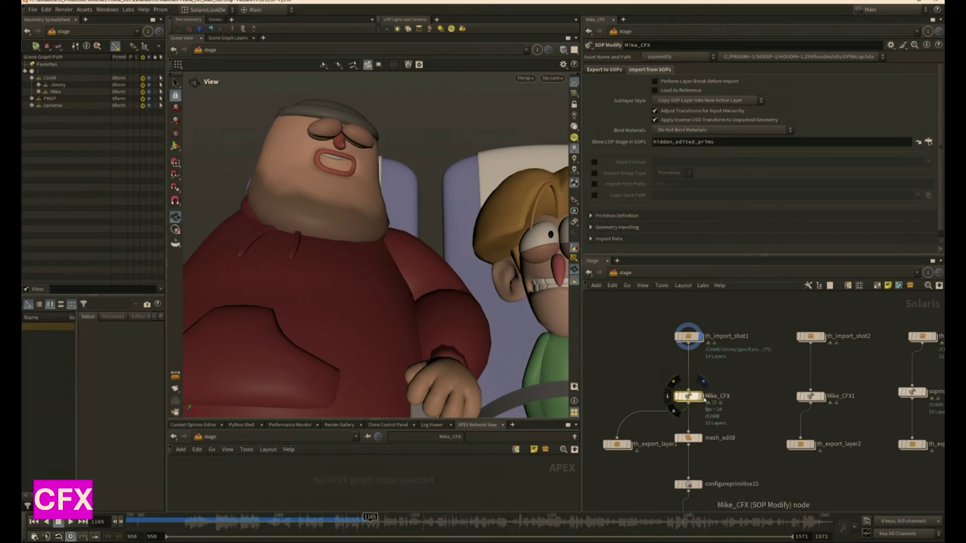
{"action": "left_click_drag", "start_coordinate": [371, 518], "coordinate": [347, 519]}
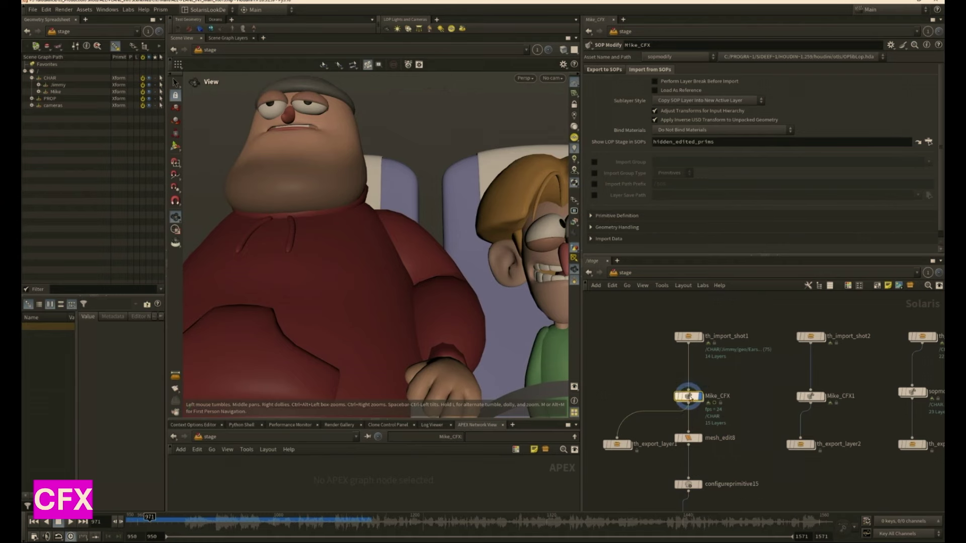
{"action": "double_click", "coordinate": [686, 390]}
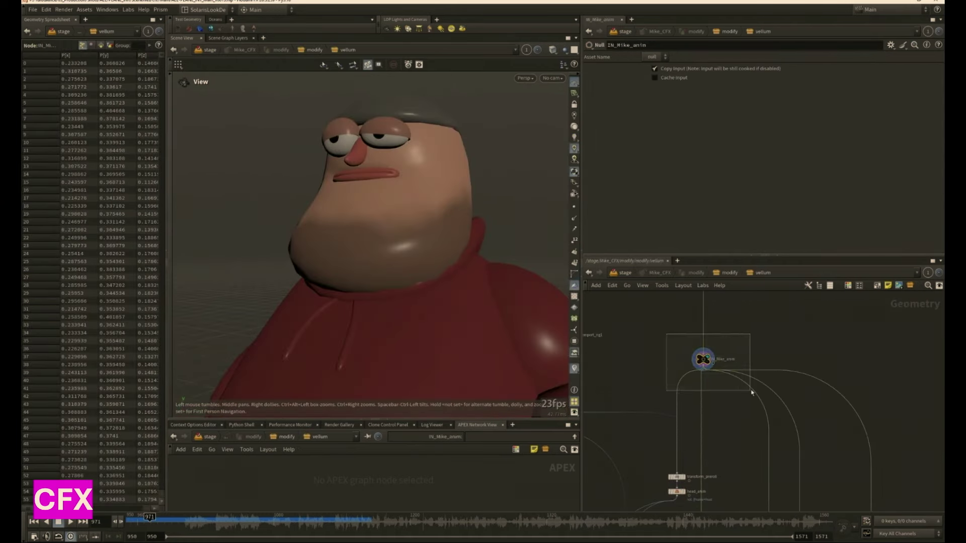
Step: Display the head_anim blast in the vellum network and examine the isolated head from frame 981 back to frame 950
{"action": "left_click_drag", "start_coordinate": [189, 521], "coordinate": [161, 522]}
{"action": "scroll", "coordinate": [663, 476], "scroll_direction": "down", "scroll_amount": 3}
{"action": "middle_click_drag", "start_coordinate": [663, 476], "coordinate": [702, 358]}
{"action": "scroll", "coordinate": [701, 358], "scroll_direction": "up", "scroll_amount": 5}
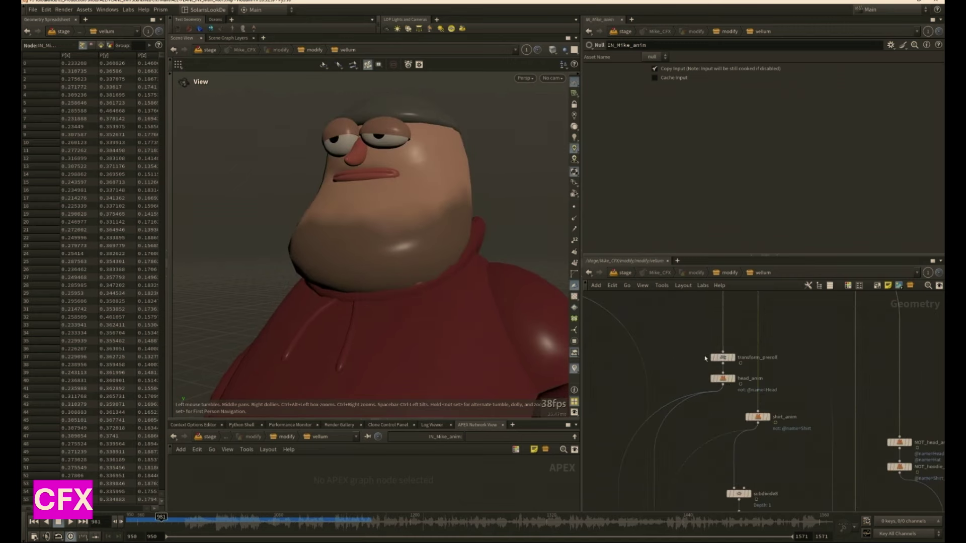
{"action": "left_click_drag", "start_coordinate": [696, 338], "coordinate": [741, 384]}
{"action": "left_click", "coordinate": [735, 358]}
{"action": "left_click", "coordinate": [733, 379]}
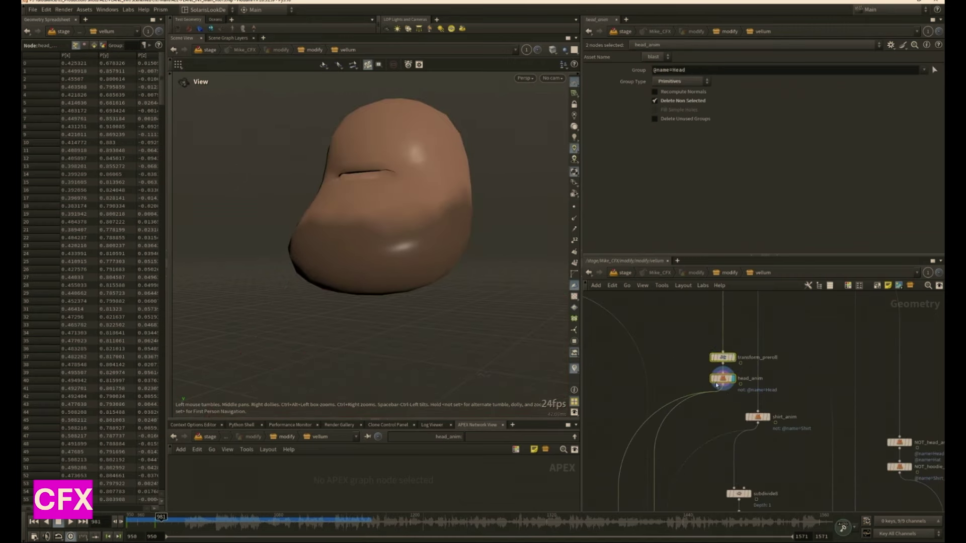
{"action": "left_click", "coordinate": [722, 378]}
{"action": "left_click_drag", "start_coordinate": [134, 521], "coordinate": [103, 520]}
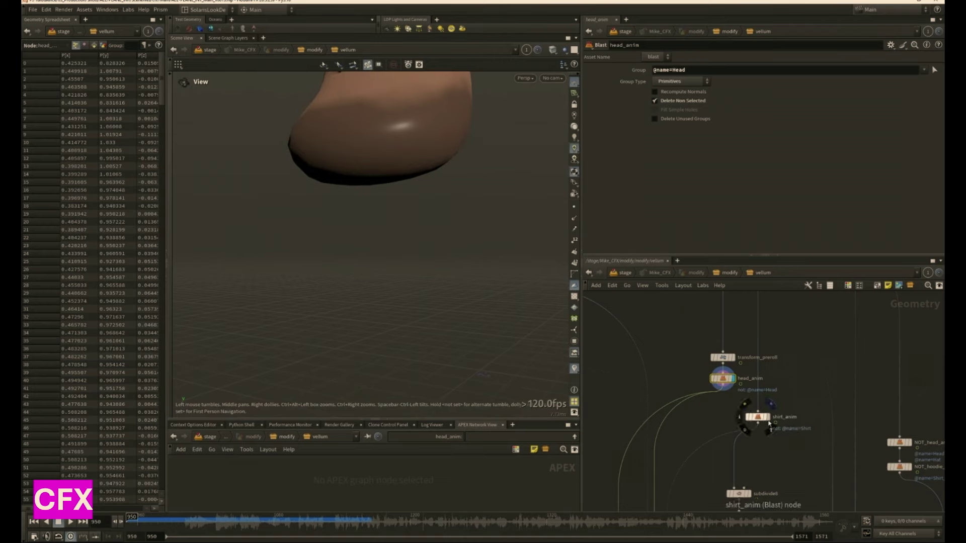
Step: Template shirt_anim alongside the head and scrub from frame 950 to frame 1062 to examine how both move together
{"action": "left_click", "coordinate": [769, 428]}
{"action": "right_click_drag", "start_coordinate": [490, 307], "coordinate": [352, 311]}
{"action": "middle_click_drag", "start_coordinate": [262, 314], "coordinate": [416, 308]}
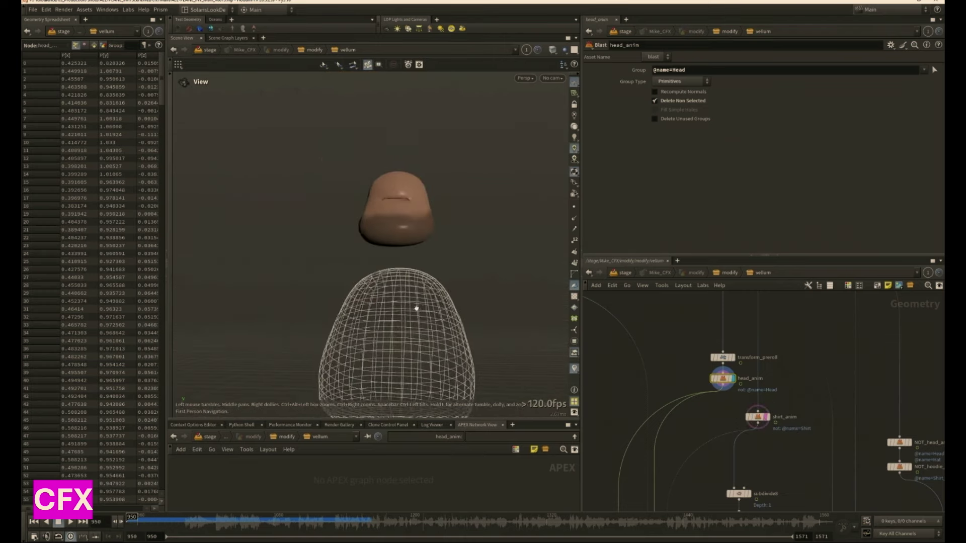
{"action": "left_click_drag", "start_coordinate": [416, 309], "coordinate": [388, 309]}
{"action": "left_click_drag", "start_coordinate": [131, 520], "coordinate": [145, 519]}
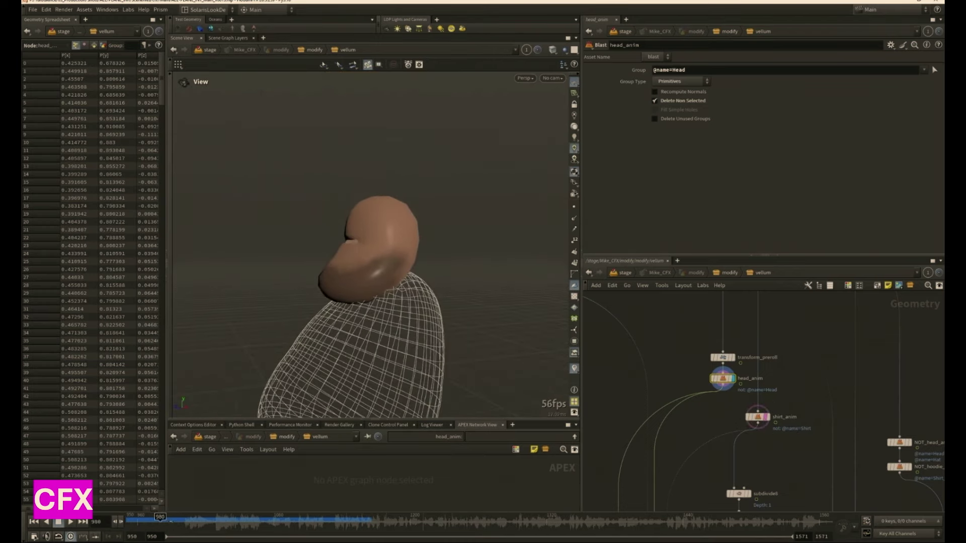
{"action": "left_click_drag", "start_coordinate": [256, 532], "coordinate": [253, 531]}
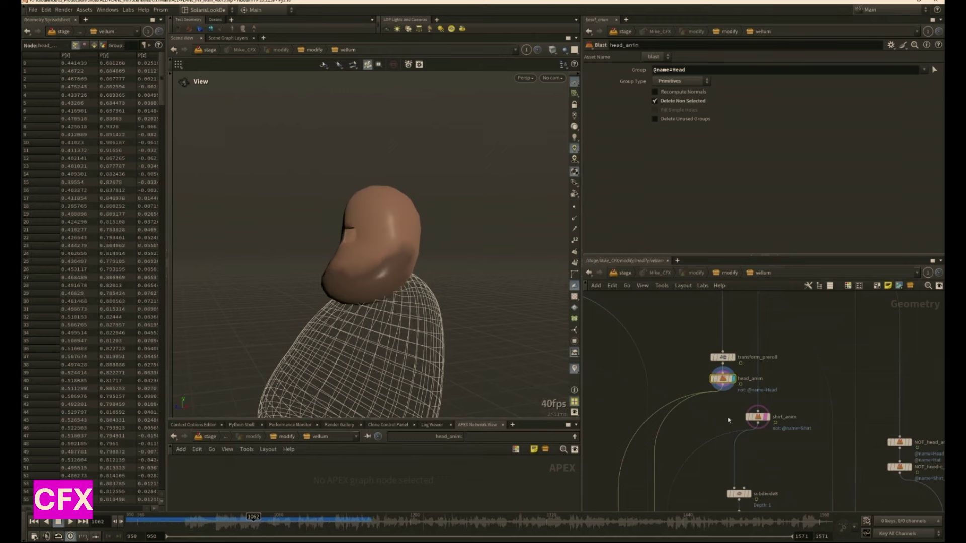
Step: Display pointdeform1 in wireframe and examine the head's tetrahedral mesh inside and out
{"action": "middle_click_drag", "start_coordinate": [729, 420], "coordinate": [793, 217]}
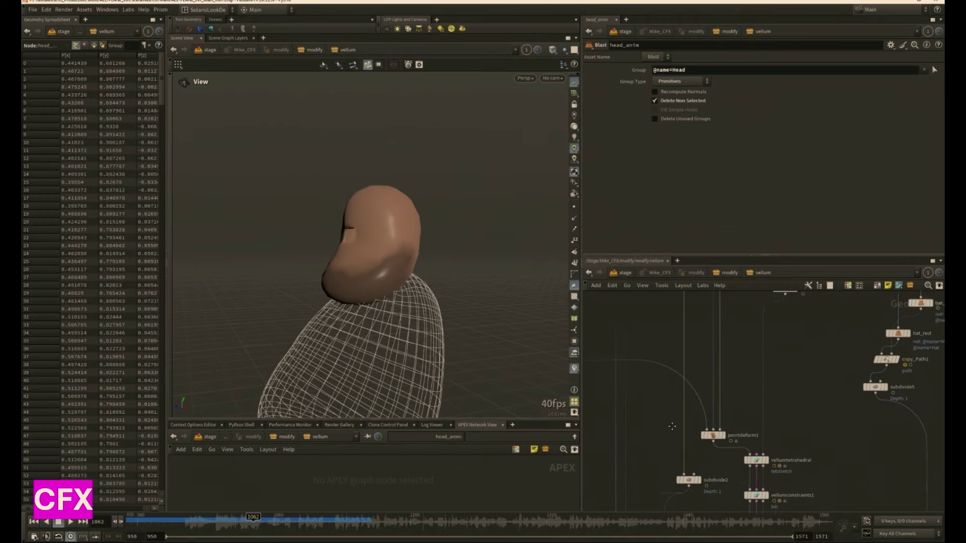
{"action": "scroll", "coordinate": [653, 484], "scroll_direction": "down", "scroll_amount": 5}
{"action": "left_click", "coordinate": [724, 423]}
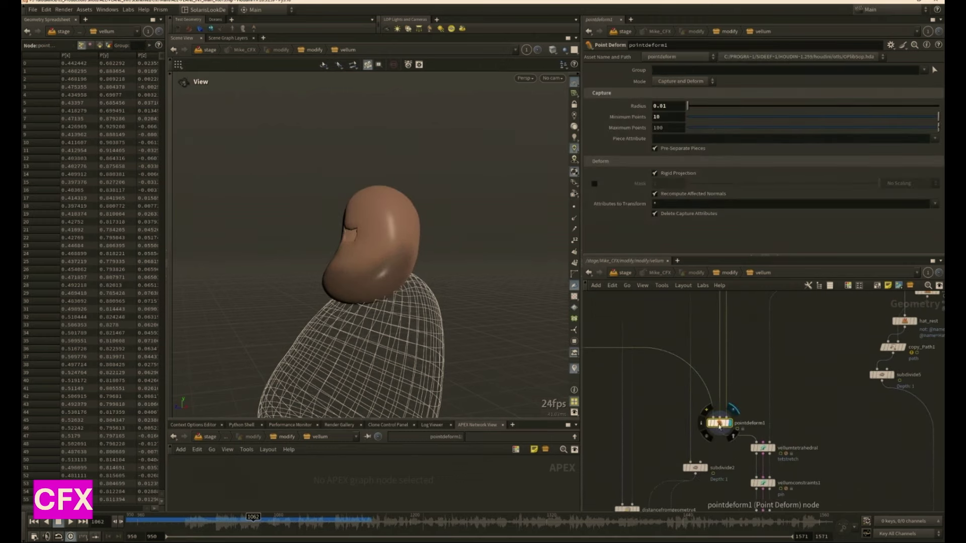
{"action": "key", "text": "w"}
{"action": "right_click_drag", "start_coordinate": [354, 255], "coordinate": [427, 272]}
{"action": "left_click_drag", "start_coordinate": [427, 271], "coordinate": [199, 312]}
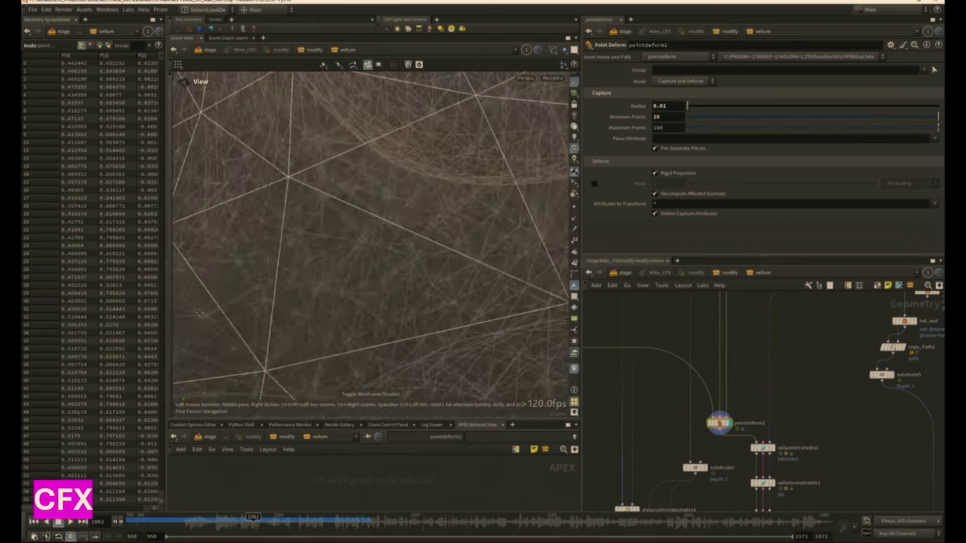
{"action": "scroll", "coordinate": [430, 268], "scroll_direction": "down", "scroll_amount": 8}
{"action": "scroll", "coordinate": [423, 269], "scroll_direction": "down", "scroll_amount": 10}
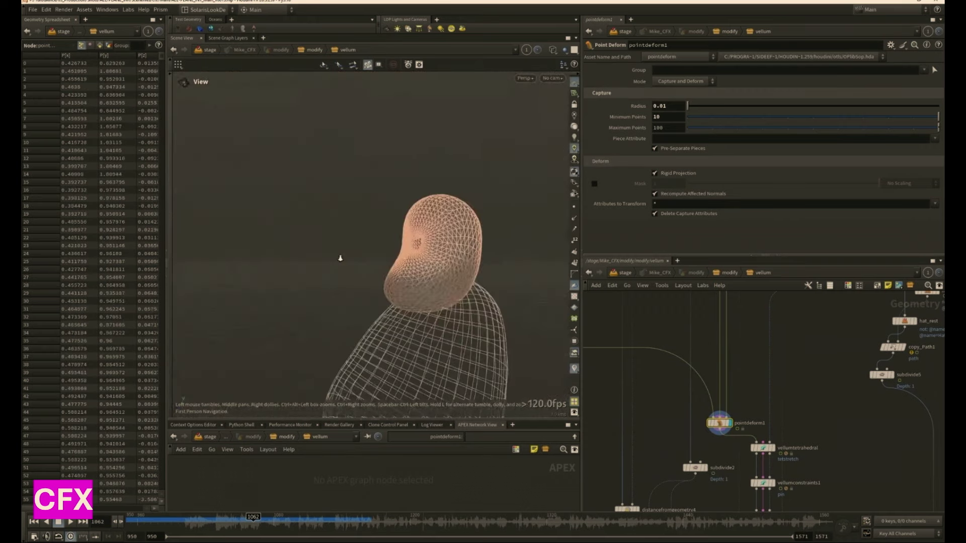
{"action": "left_click_drag", "start_coordinate": [339, 259], "coordinate": [476, 293]}
Step: Display the subdivide1 rest head in shaded mode with the shirt template hidden
{"action": "scroll", "coordinate": [640, 412], "scroll_direction": "down", "scroll_amount": 5}
{"action": "middle_click_drag", "start_coordinate": [667, 388], "coordinate": [714, 477]}
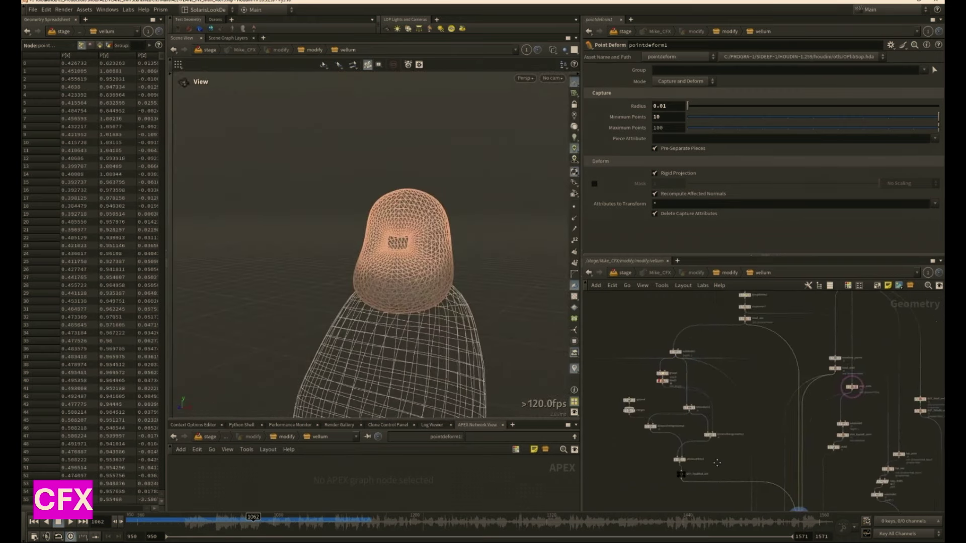
{"action": "scroll", "coordinate": [668, 361], "scroll_direction": "up", "scroll_amount": 1}
{"action": "left_click", "coordinate": [684, 342]}
{"action": "left_click", "coordinate": [674, 350]}
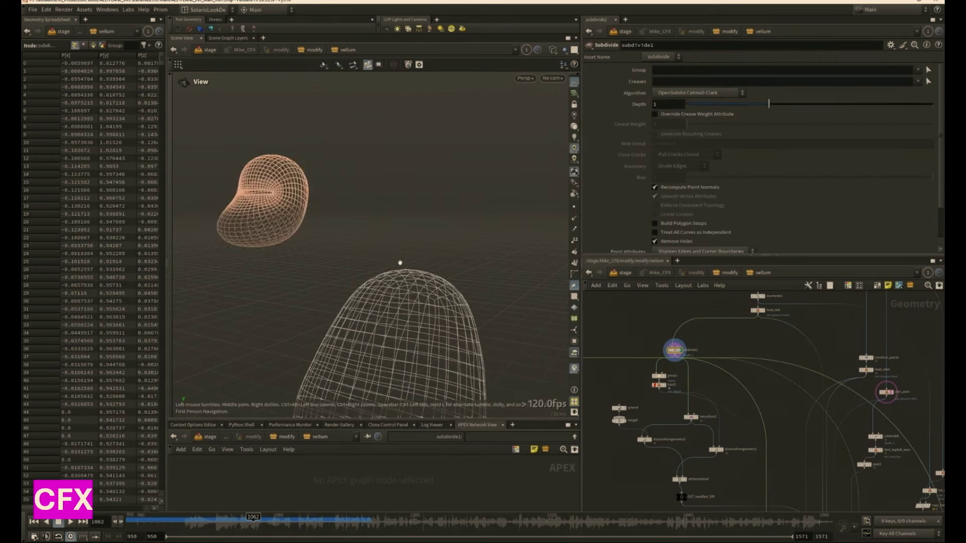
{"action": "key", "text": "w"}
{"action": "left_click", "coordinate": [679, 352]}
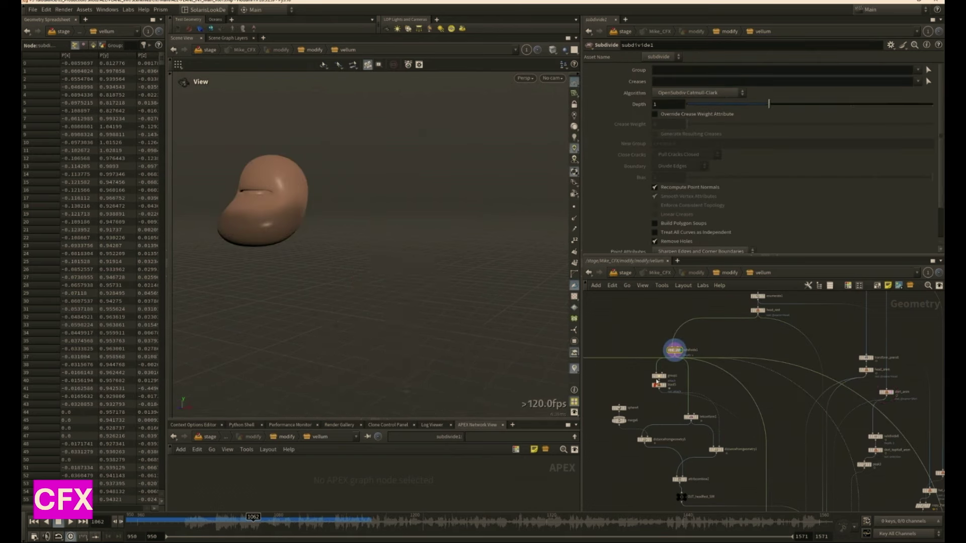
Step: Display blast5 and examine the isolated attach group strip along the mouth
{"action": "left_click", "coordinate": [657, 385]}
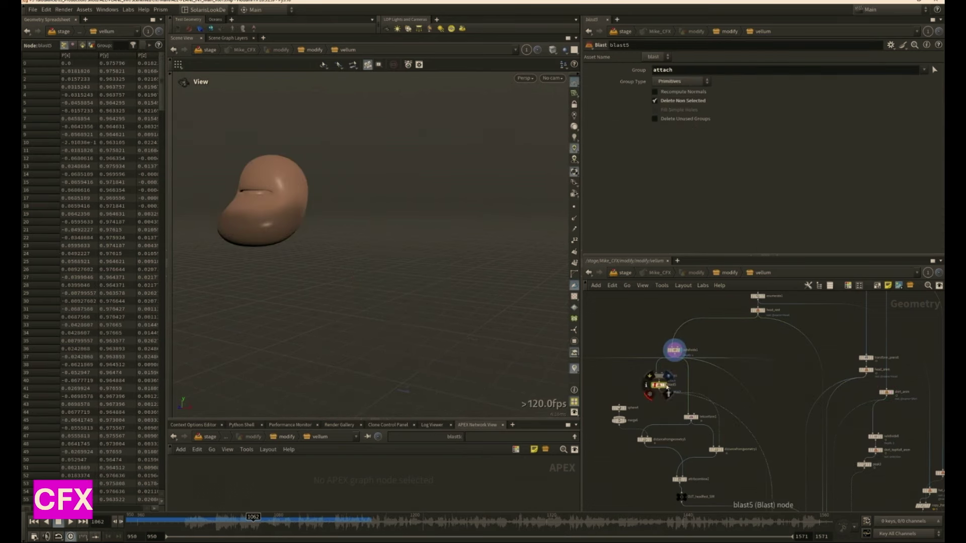
{"action": "left_click", "coordinate": [664, 385]}
{"action": "left_click_drag", "start_coordinate": [248, 196], "coordinate": [317, 261]}
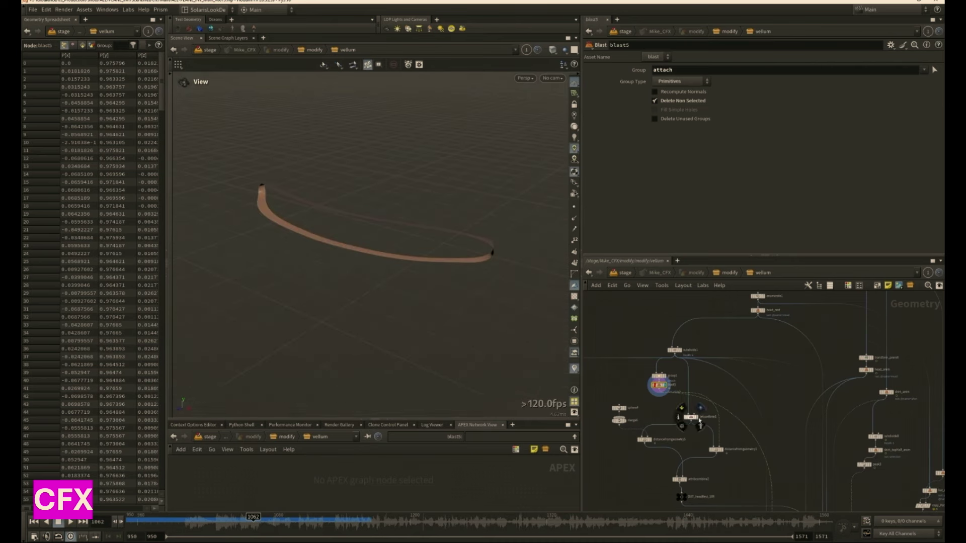
Step: Display distancefromgeometry1 and visualize its output mask on the whole head
{"action": "left_click", "coordinate": [696, 417]}
{"action": "left_click", "coordinate": [713, 449]}
{"action": "left_click", "coordinate": [721, 449]}
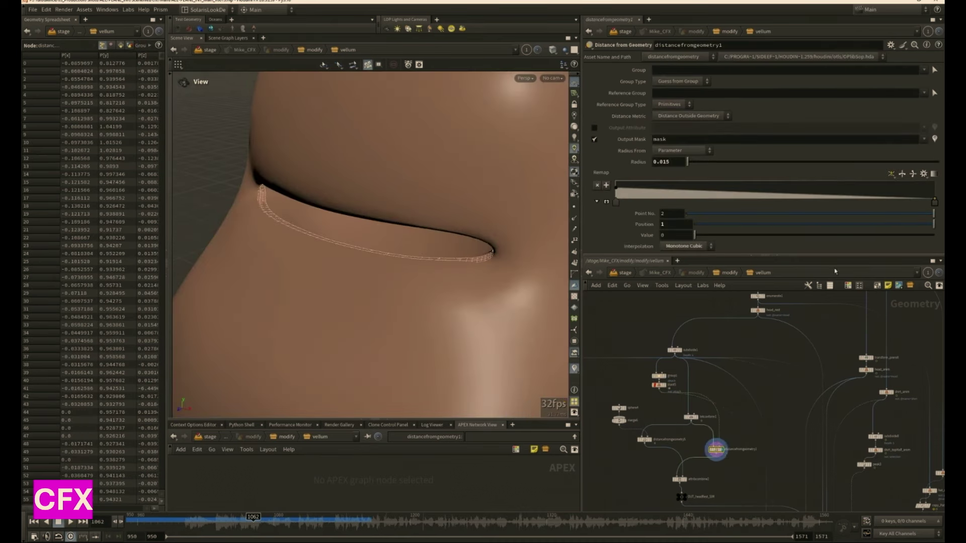
{"action": "left_click", "coordinate": [935, 139]}
{"action": "key", "text": "h"}
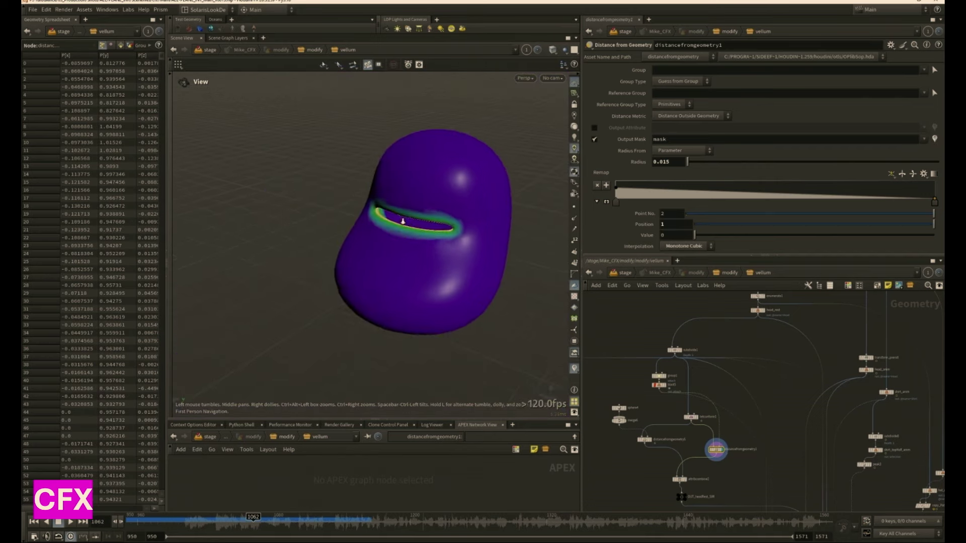
{"action": "scroll", "coordinate": [641, 453], "scroll_direction": "up", "scroll_amount": 3}
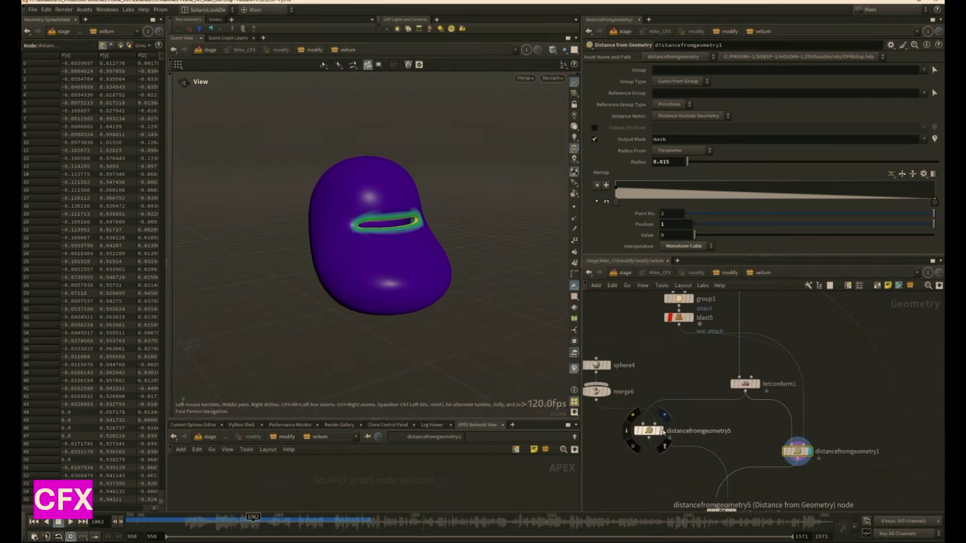
Step: Display the distancefromgeometry5 mask on the head, and the combined mask from attribcombine2
{"action": "left_click", "coordinate": [660, 431]}
{"action": "left_click_drag", "start_coordinate": [420, 222], "coordinate": [418, 222]}
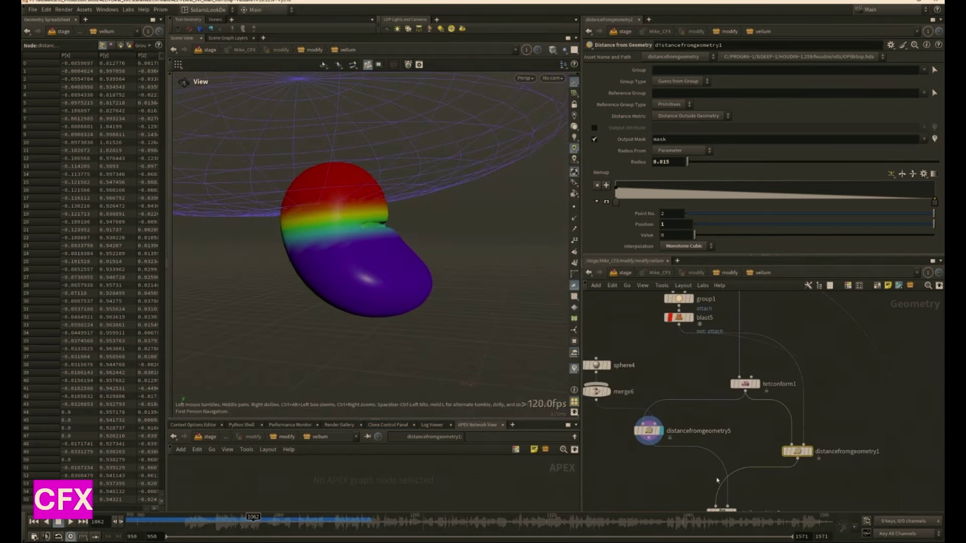
{"action": "middle_click_drag", "start_coordinate": [688, 492], "coordinate": [688, 397]}
{"action": "left_click", "coordinate": [720, 417]}
{"action": "left_click", "coordinate": [732, 418]}
{"action": "left_click_drag", "start_coordinate": [377, 237], "coordinate": [347, 264]}
Step: Display the OUT_headRest_SIM null, and the vellumtetrahedral constraints with the whole head framed
{"action": "left_click", "coordinate": [725, 454]}
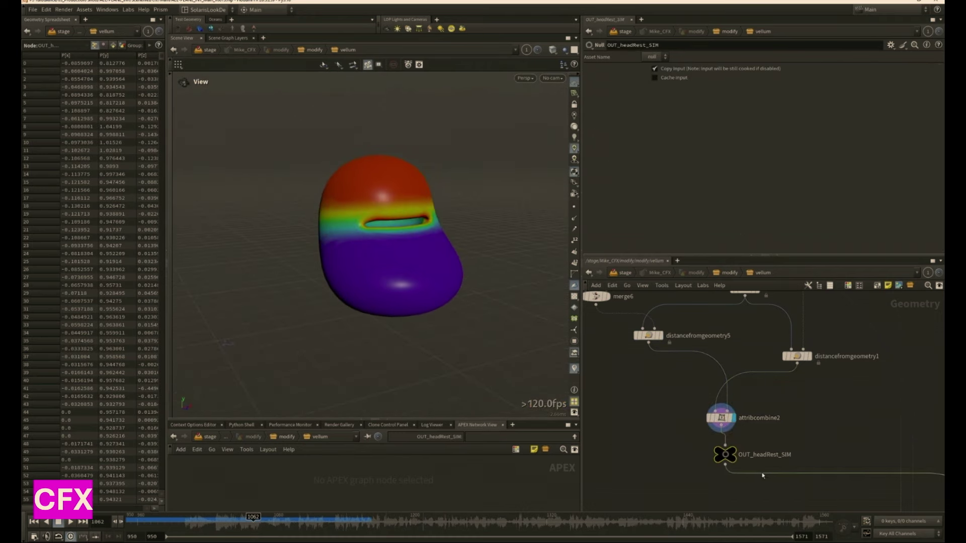
{"action": "left_click", "coordinate": [734, 454]}
{"action": "scroll", "coordinate": [843, 425], "scroll_direction": "down", "scroll_amount": 3}
{"action": "middle_click_drag", "start_coordinate": [879, 452], "coordinate": [724, 349]}
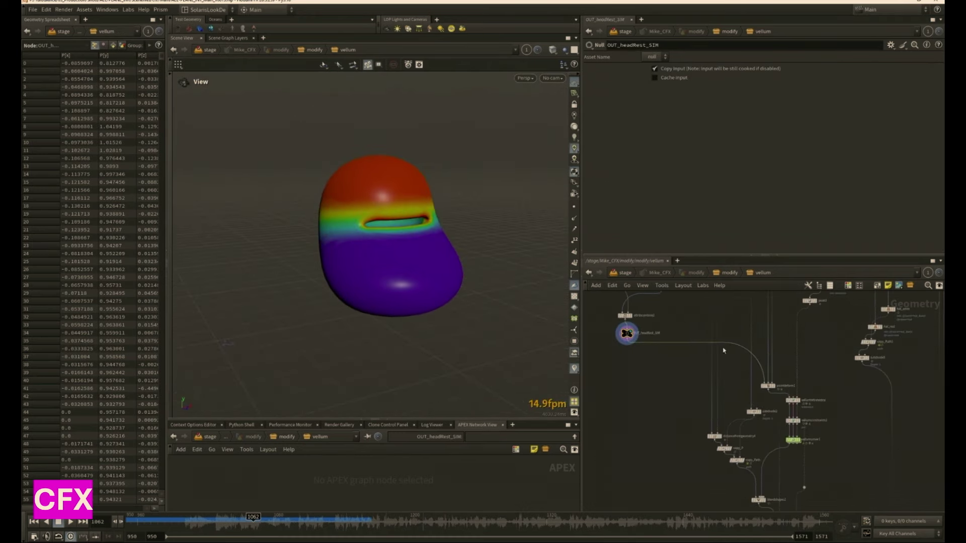
{"action": "scroll", "coordinate": [802, 407], "scroll_direction": "up", "scroll_amount": 4}
{"action": "left_click", "coordinate": [781, 391]}
{"action": "left_click", "coordinate": [768, 393]}
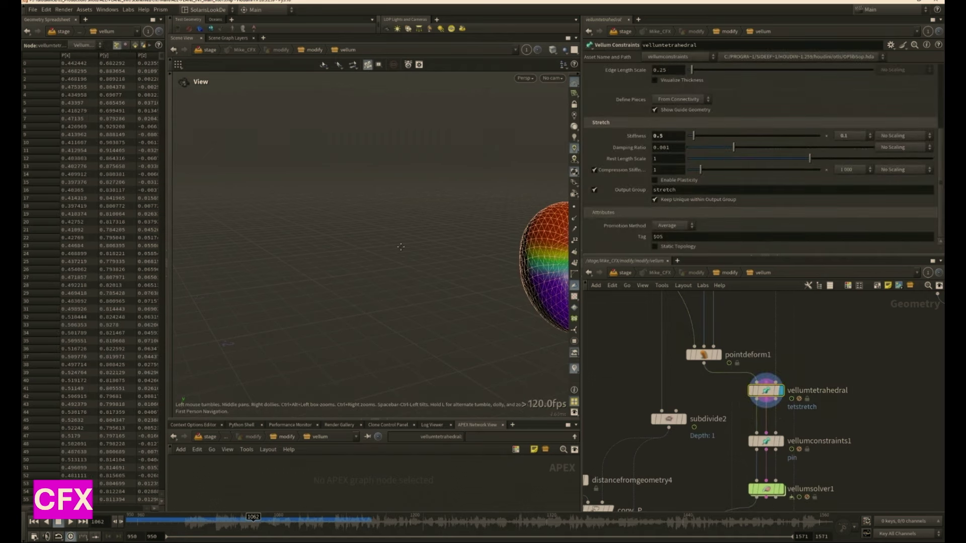
{"action": "key", "text": "h"}
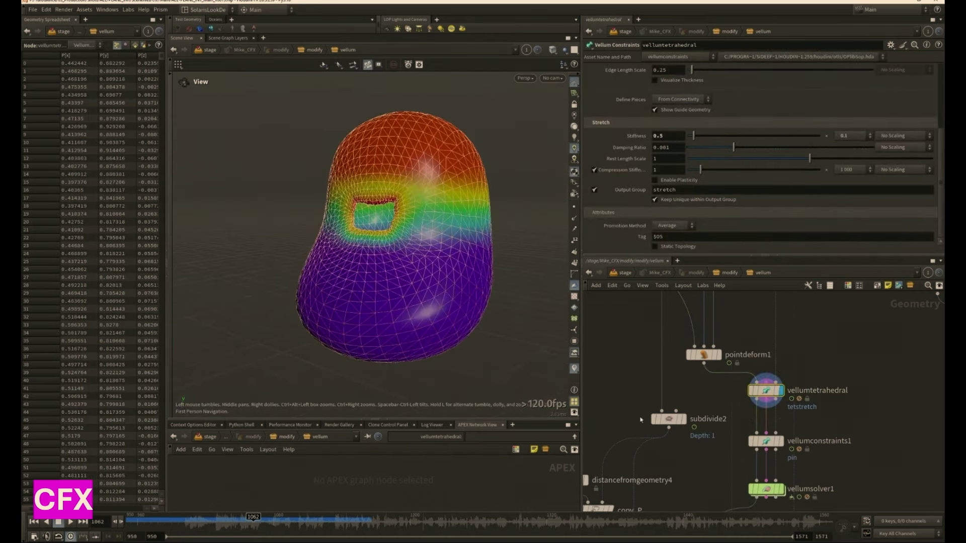
Step: Display the vellumsolver1 result without the mask colours and return to start frame 950
{"action": "left_click", "coordinate": [780, 489]}
{"action": "left_click", "coordinate": [768, 489]}
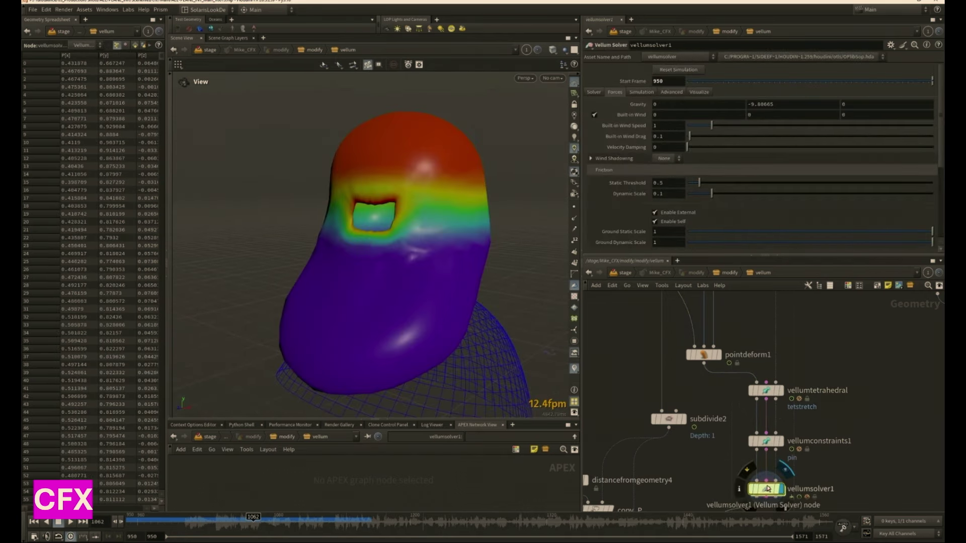
{"action": "left_click", "coordinate": [574, 368]}
{"action": "left_click_drag", "start_coordinate": [452, 307], "coordinate": [404, 287]}
{"action": "key", "text": "ctrl+Left"}
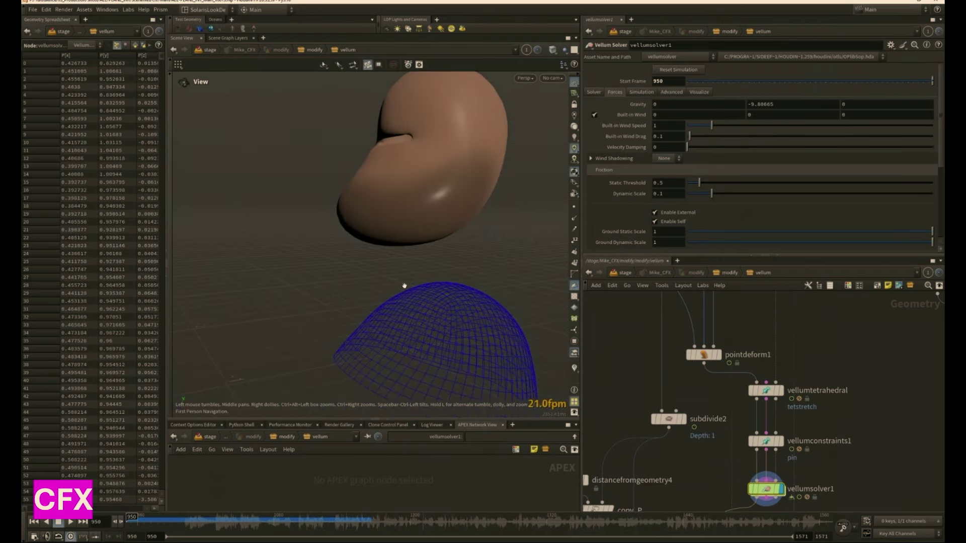
Step: Set the vellumtetrahedral stretch stiffness multiplier to 0.01, play the head simulation and rewind it
{"action": "left_click", "coordinate": [766, 390]}
{"action": "left_click", "coordinate": [851, 136]}
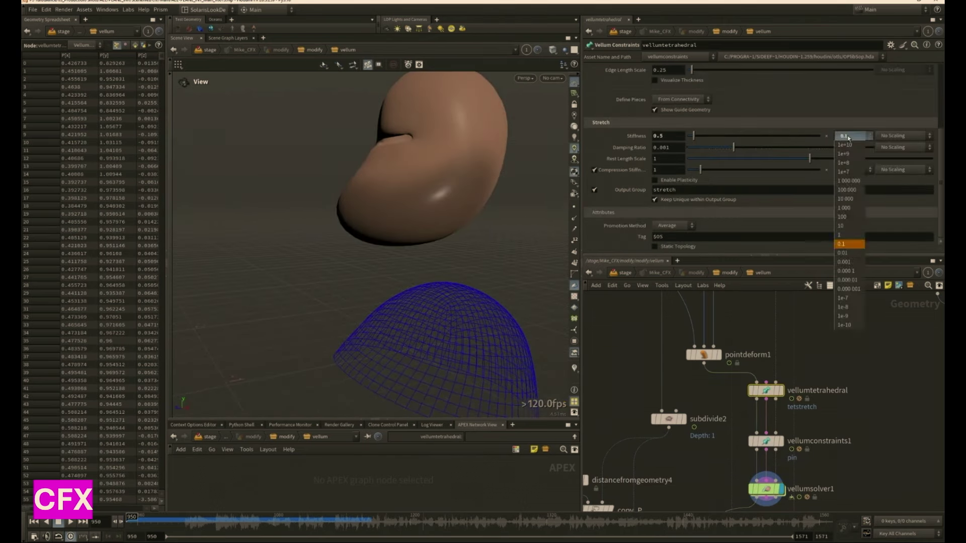
{"action": "left_click", "coordinate": [845, 254]}
{"action": "key", "text": "Up"}
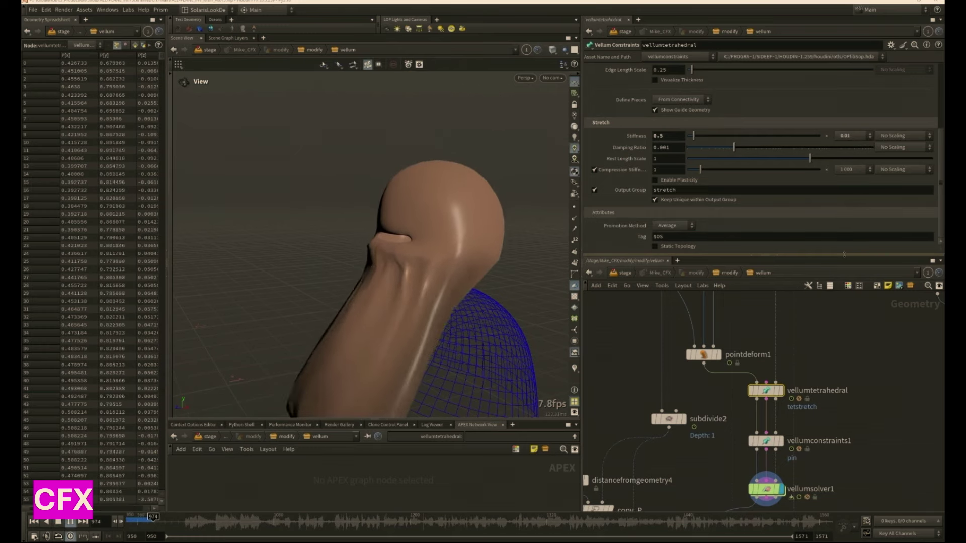
{"action": "key", "text": "ctrl+Up"}
Step: Set the stretch stiffness multiplier to 0.1 and play the head simulation
{"action": "left_click", "coordinate": [849, 139]}
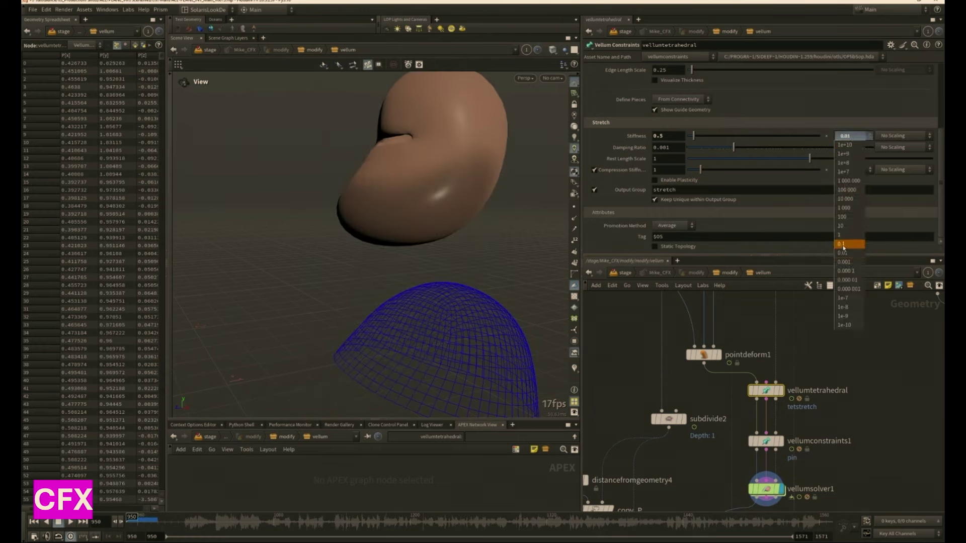
{"action": "left_click", "coordinate": [843, 248]}
{"action": "key", "text": "Up"}
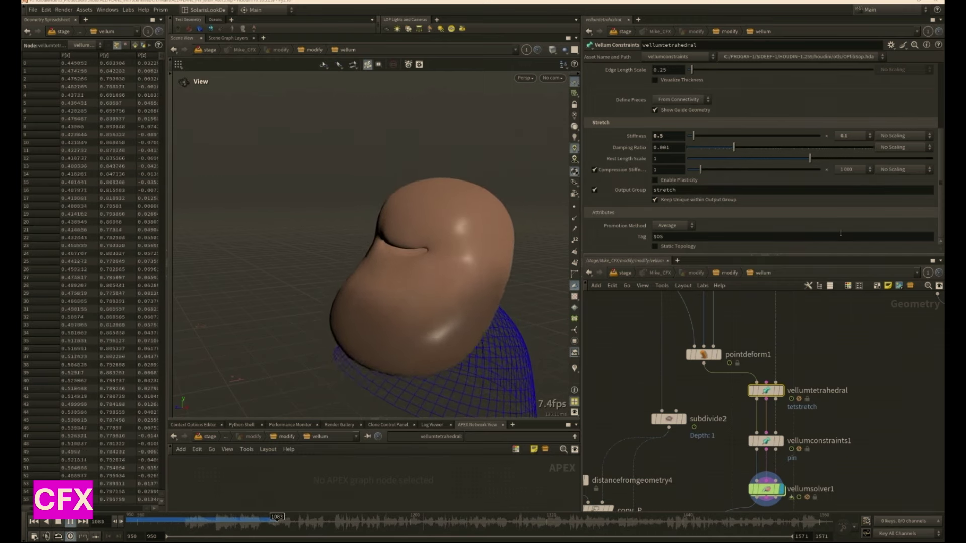
{"action": "key", "text": "Up"}
Step: Set the stretch stiffness multiplier to 1 and play the simulation from frame 950 with the whole head in view
{"action": "left_click", "coordinate": [845, 136]}
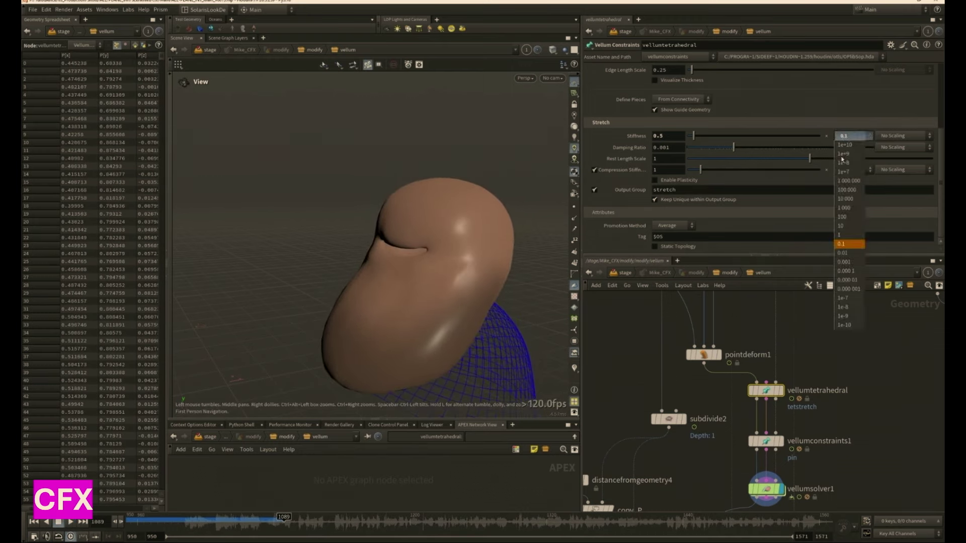
{"action": "left_click", "coordinate": [840, 235]}
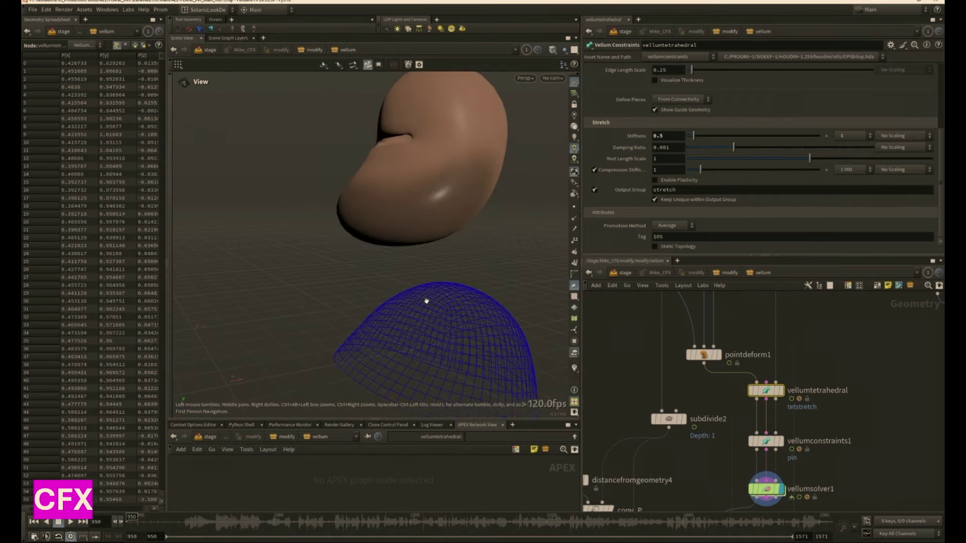
{"action": "mouse_move", "coordinate": [425, 301]}
{"action": "left_mouse_down", "text": "alt"}
{"action": "mouse_move", "coordinate": [395, 303]}
{"action": "mouse_move", "coordinate": [418, 305]}
{"action": "left_mouse_up", "text": "alt"}
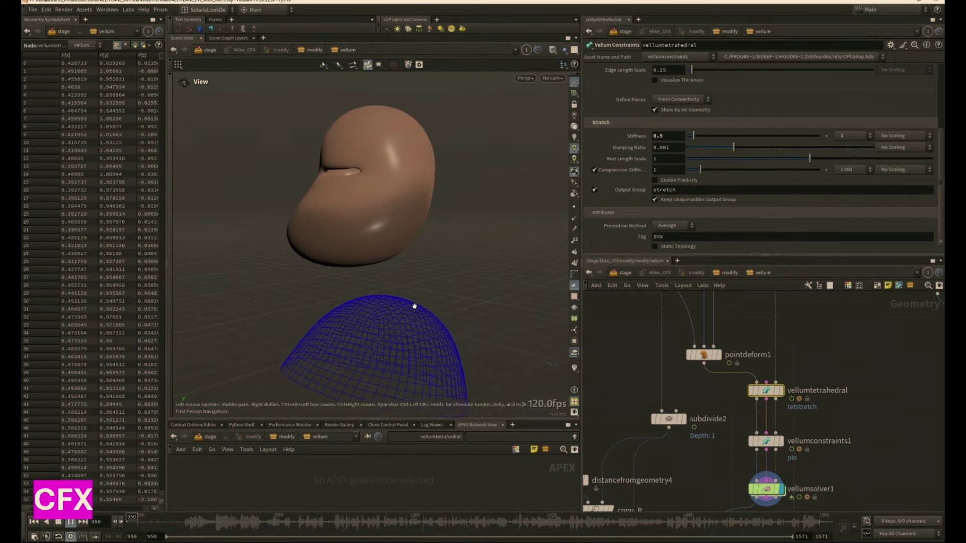
{"action": "key", "text": "Up"}
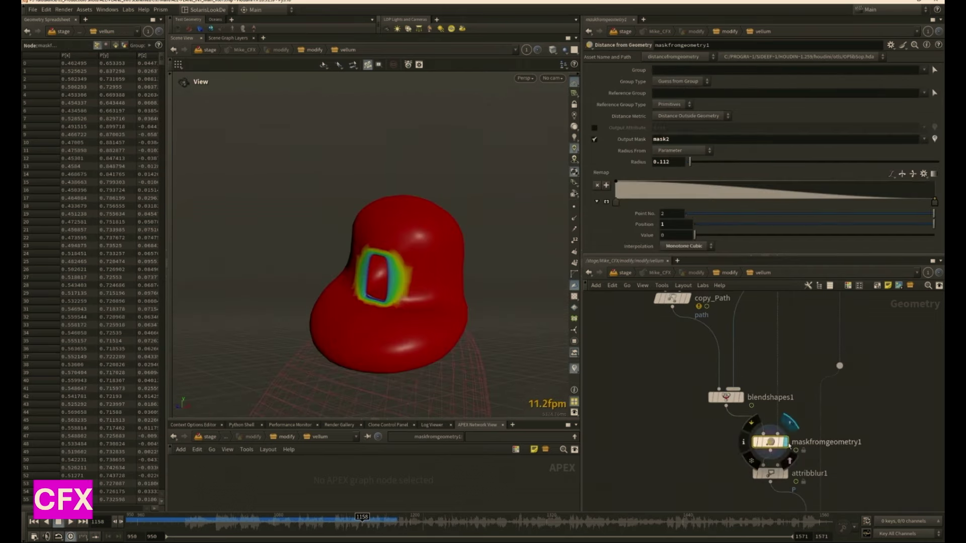
Step: Examine the mouth mask of maskfromgeometry1 on the simulated head and display the attribblur1 result
{"action": "left_click_drag", "start_coordinate": [375, 362], "coordinate": [402, 322]}
{"action": "left_click", "coordinate": [782, 472]}
{"action": "left_click_drag", "start_coordinate": [241, 281], "coordinate": [281, 256]}
Step: Display the full character from merge4 and examine the head and hoodie from several angles during playback
{"action": "scroll", "coordinate": [704, 493], "scroll_direction": "down", "scroll_amount": 4}
{"action": "middle_click_drag", "start_coordinate": [719, 492], "coordinate": [637, 335]}
{"action": "scroll", "coordinate": [637, 336], "scroll_direction": "up", "scroll_amount": 2}
{"action": "left_click", "coordinate": [714, 379]}
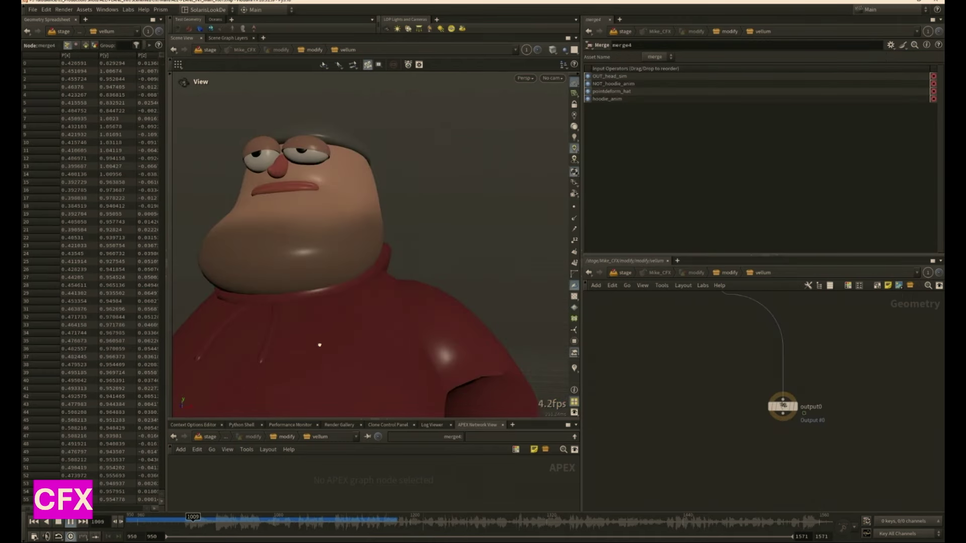
{"action": "right_click_drag", "start_coordinate": [319, 345], "coordinate": [289, 336]}
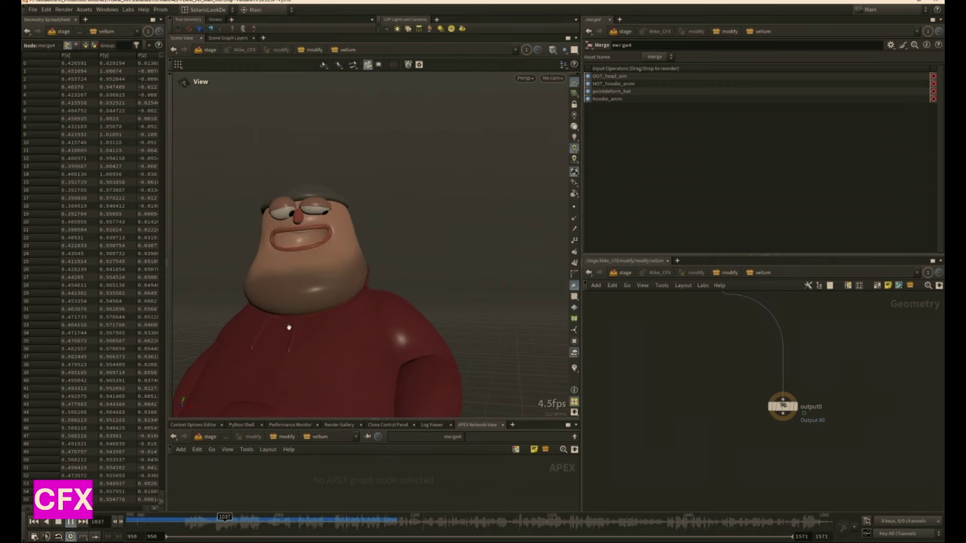
{"action": "right_click_drag", "start_coordinate": [289, 327], "coordinate": [301, 352]}
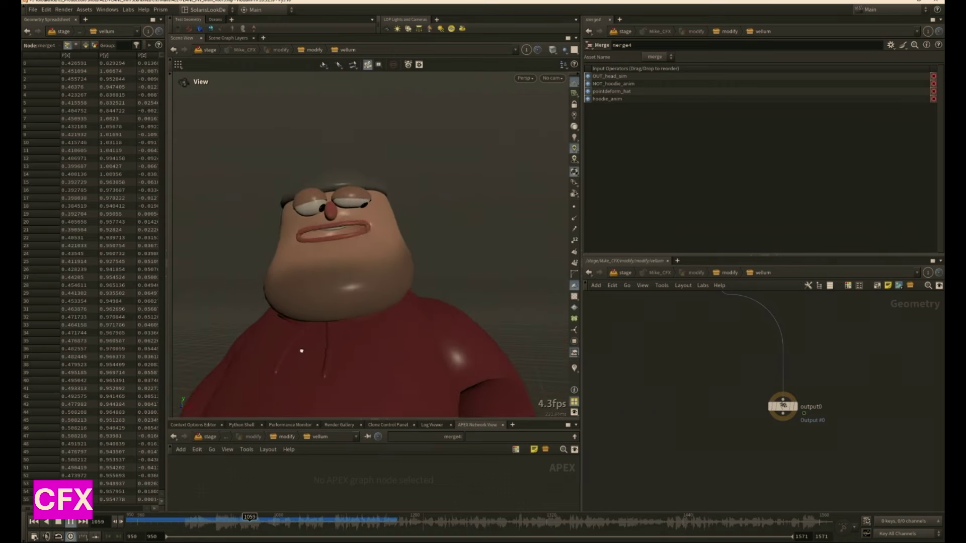
{"action": "left_click_drag", "start_coordinate": [300, 351], "coordinate": [381, 359]}
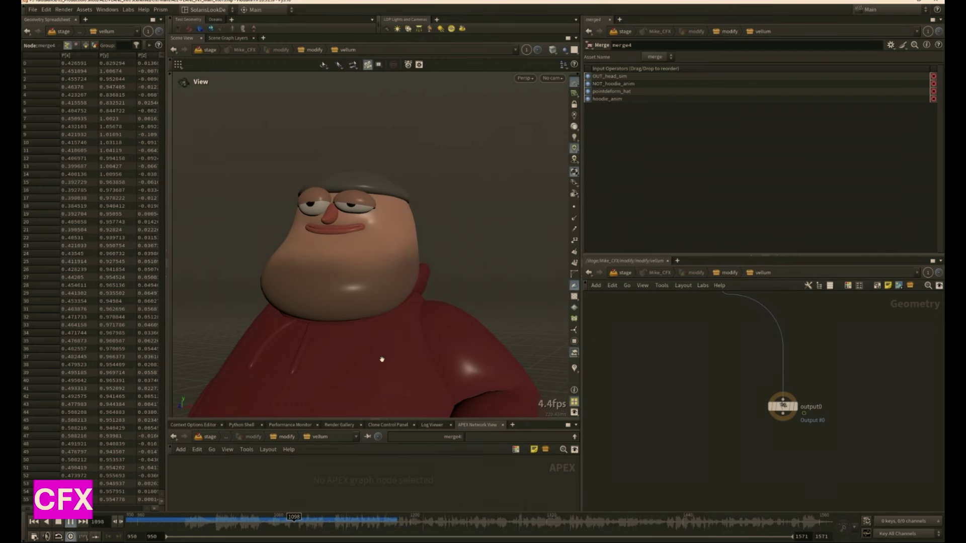